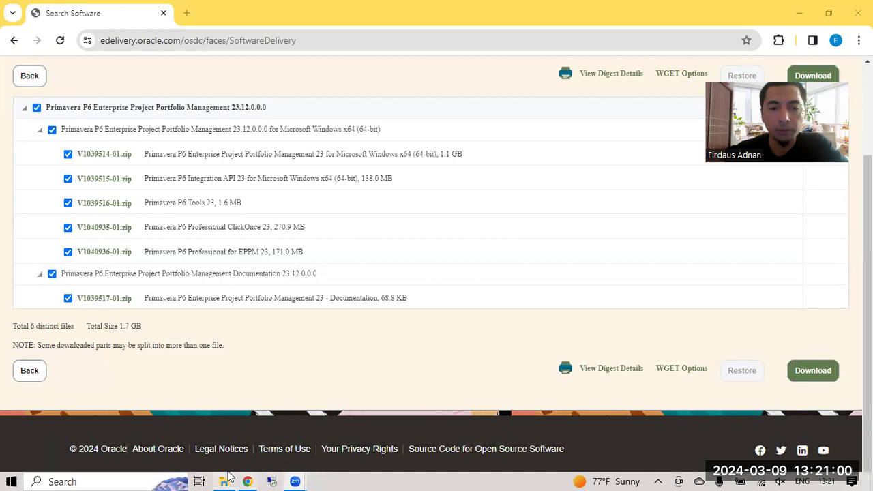
Step: Switch from the browser to the D:\soft\eppm download folder in File Explorer
left_click(237, 475)
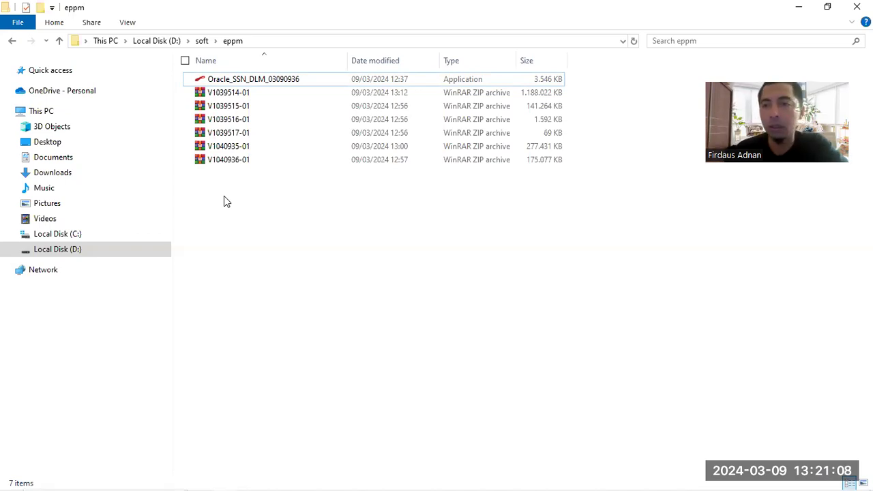
Step: Select all six P6 23.12 zip archives and extract them into the eppm folder
left_click(225, 94)
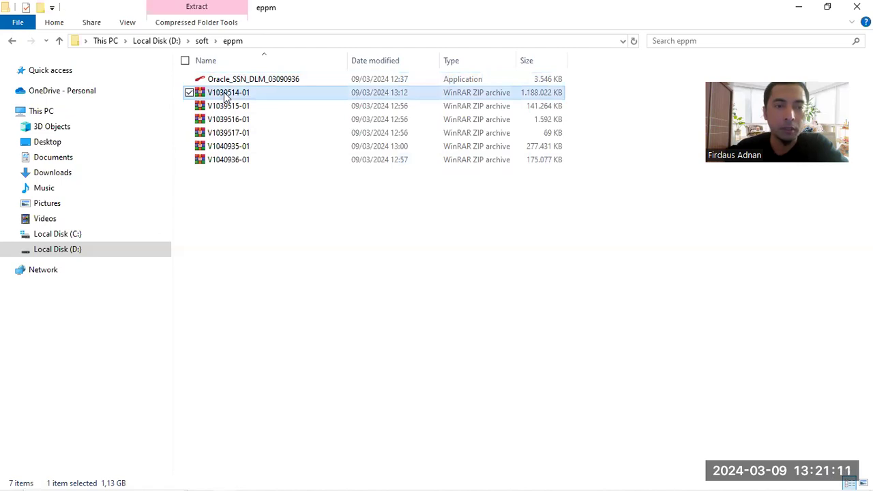
left_click(232, 166, "shift")
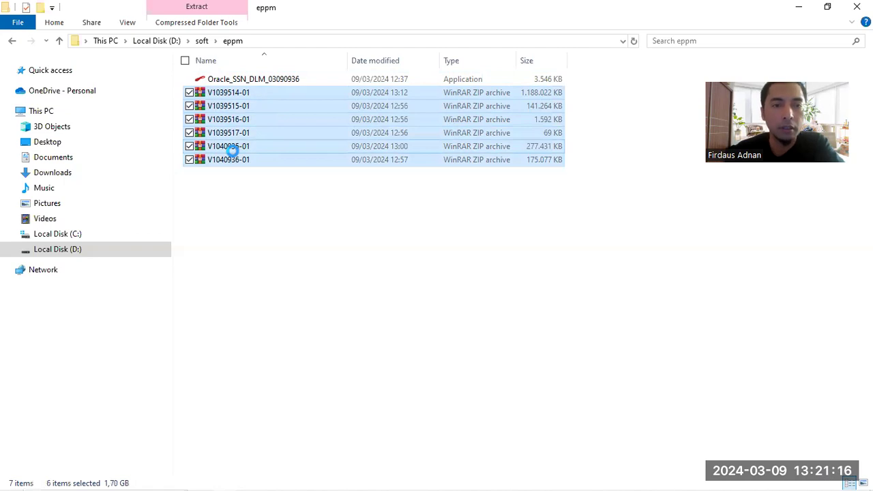
right_click(233, 150)
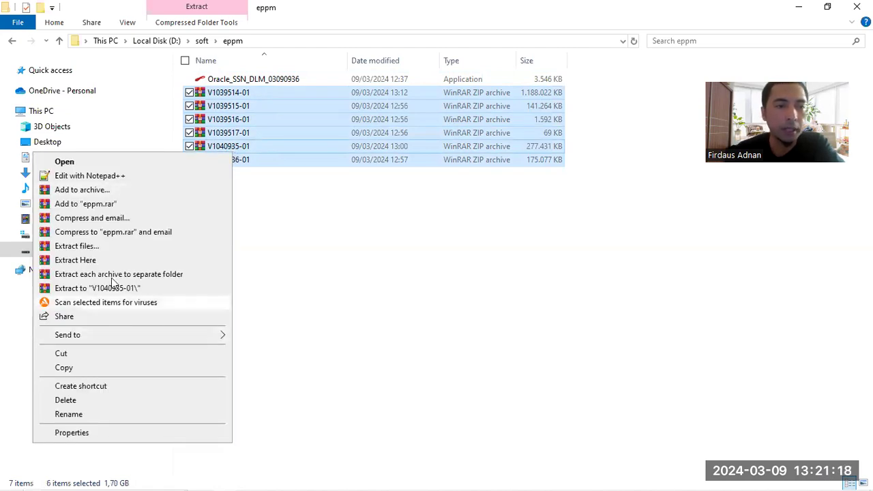
left_click(111, 264)
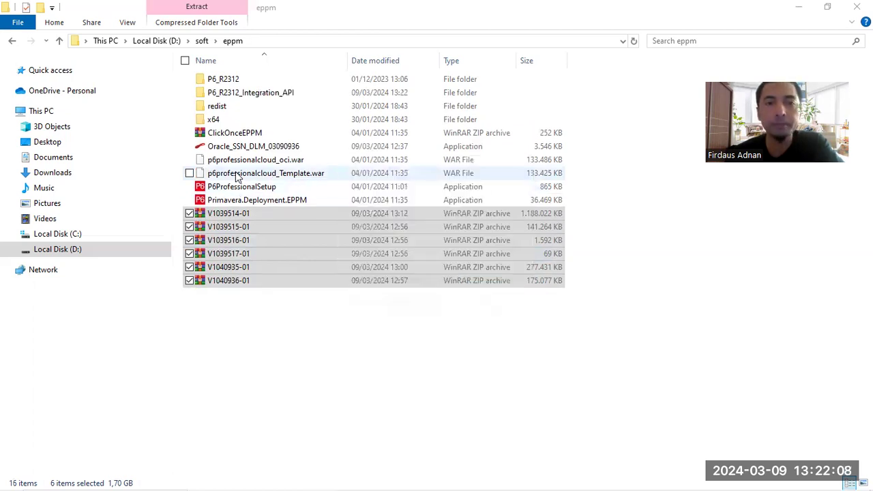
Step: Launch the P6ProfessionalSetup installer from the extracted files in the eppm folder
left_click(236, 185)
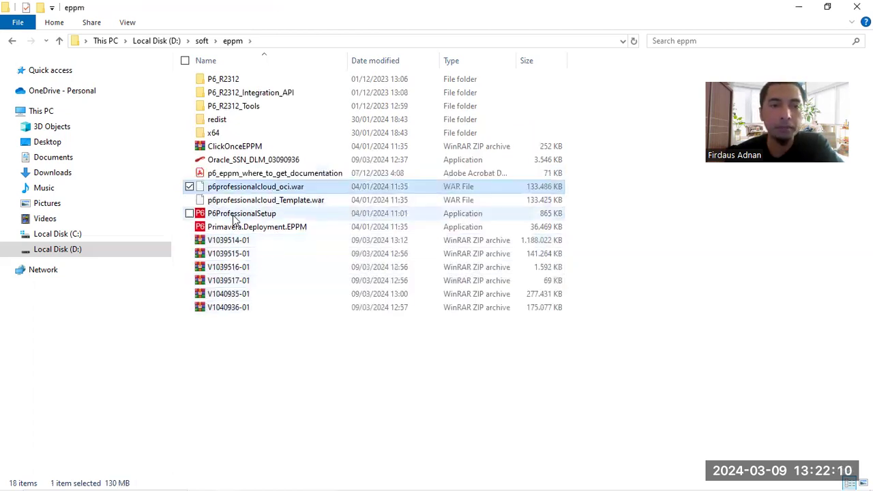
left_click(234, 215)
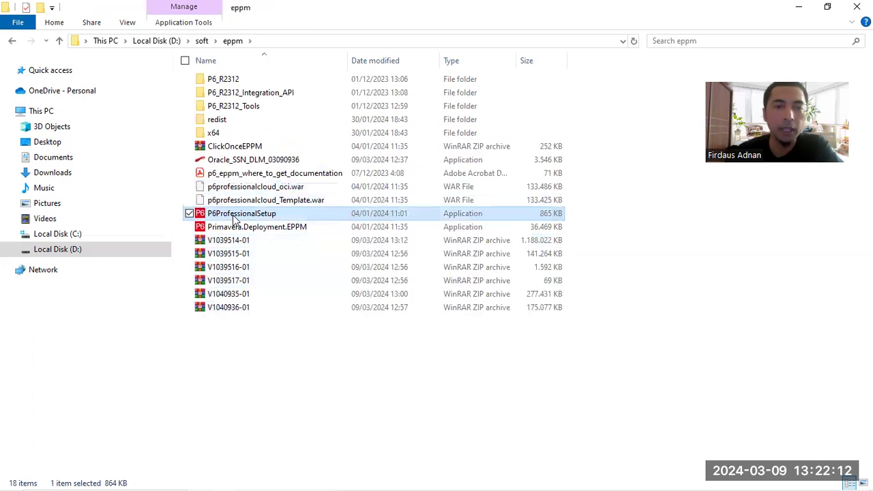
left_click(239, 227)
left_click(243, 217)
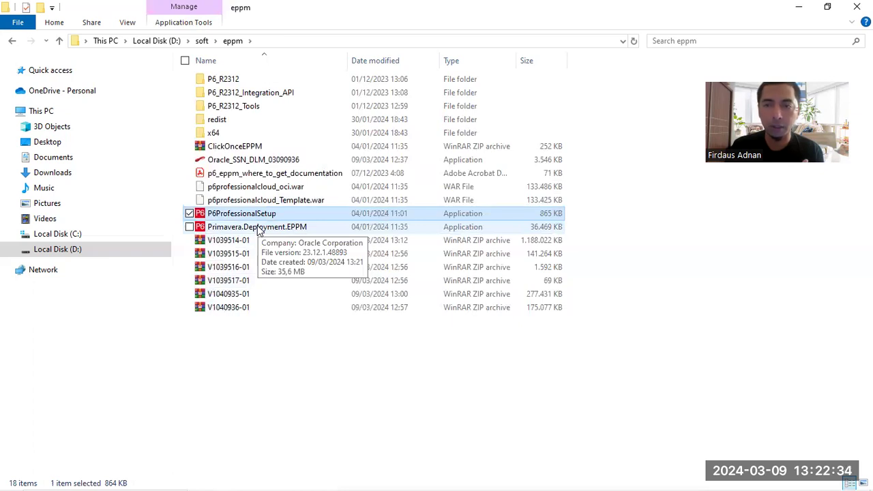
double_click(263, 215)
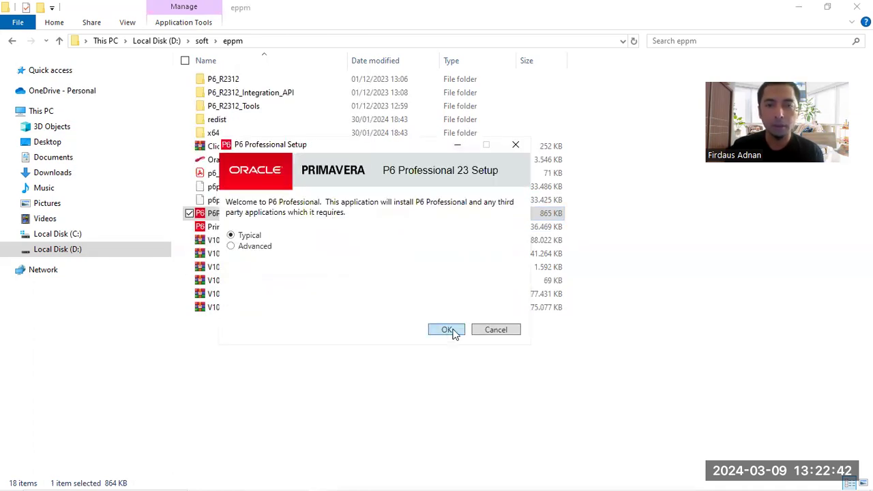
Step: Install P6 Professional 23 using the Typical installation type
left_click(447, 330)
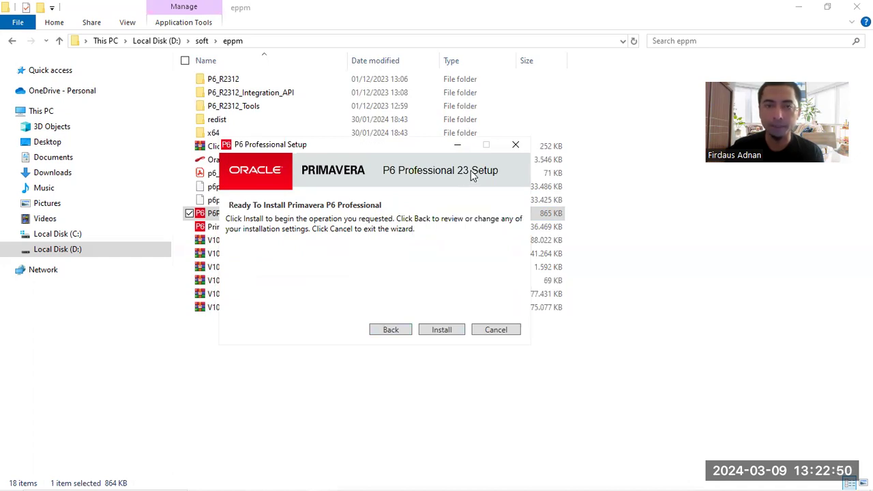
left_click(458, 329)
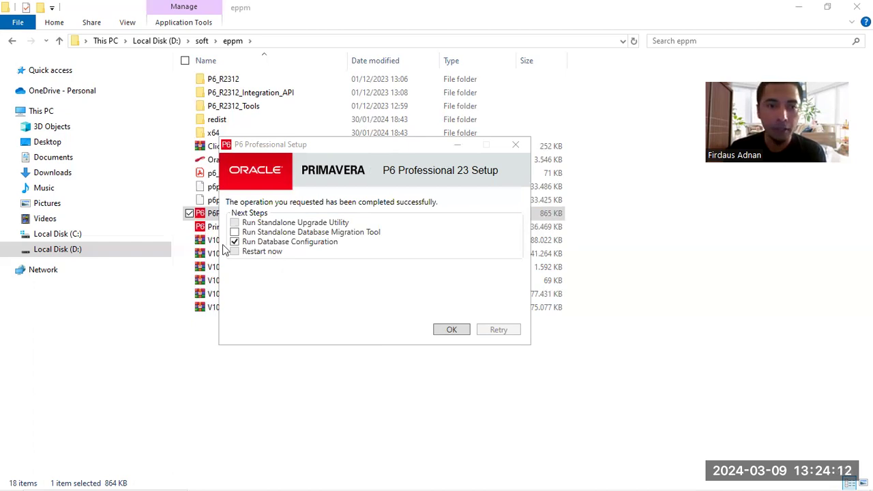
Step: Start Database Configuration and set the driver type to P6 Professional Standalone (SQLite)
left_click(450, 332)
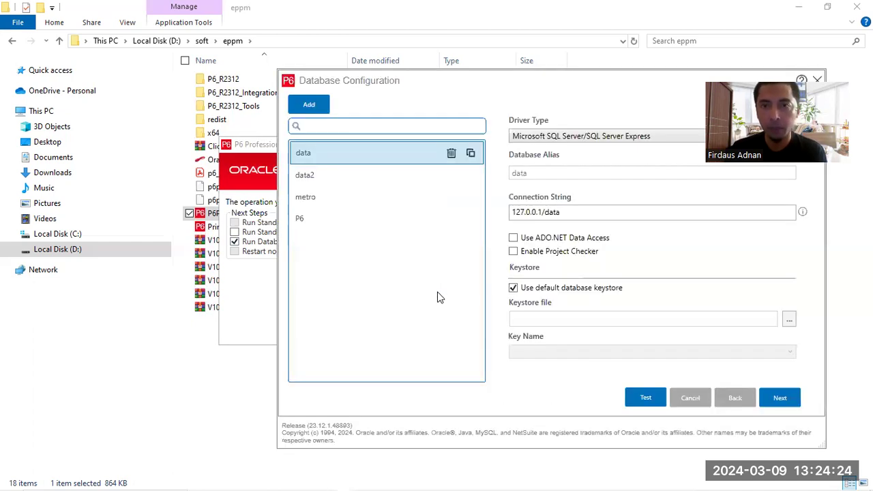
left_click(570, 136)
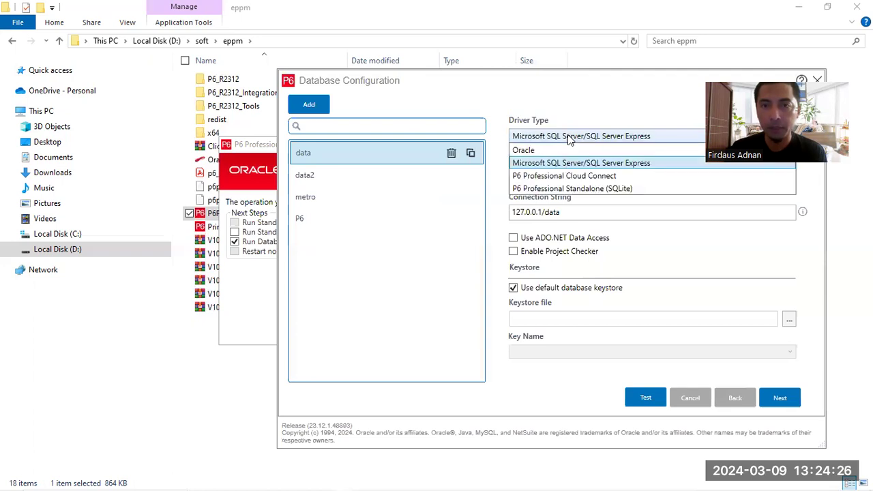
left_click(597, 191)
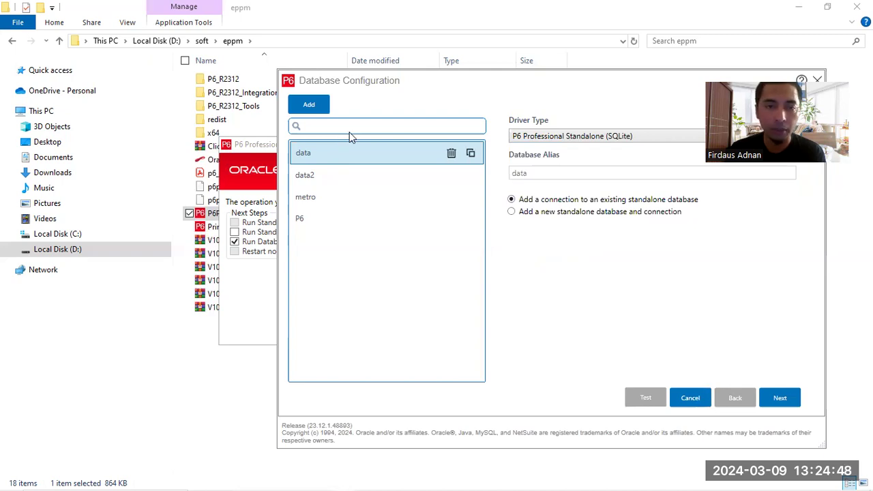
Step: Delete the old data, data2, metro and P6 connections and add a New_Connection entry
left_click(451, 154)
left_click(477, 292)
left_click(451, 153)
left_click(478, 291)
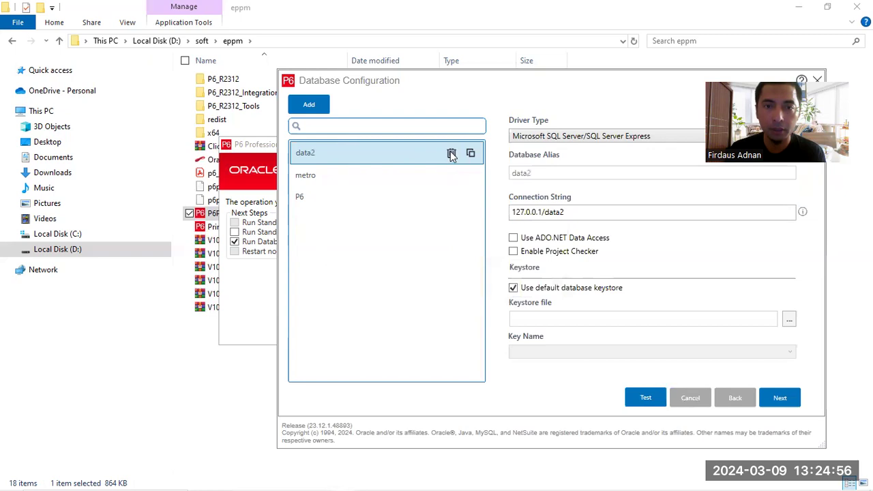
left_click(451, 153)
left_click(480, 291)
left_click(450, 153)
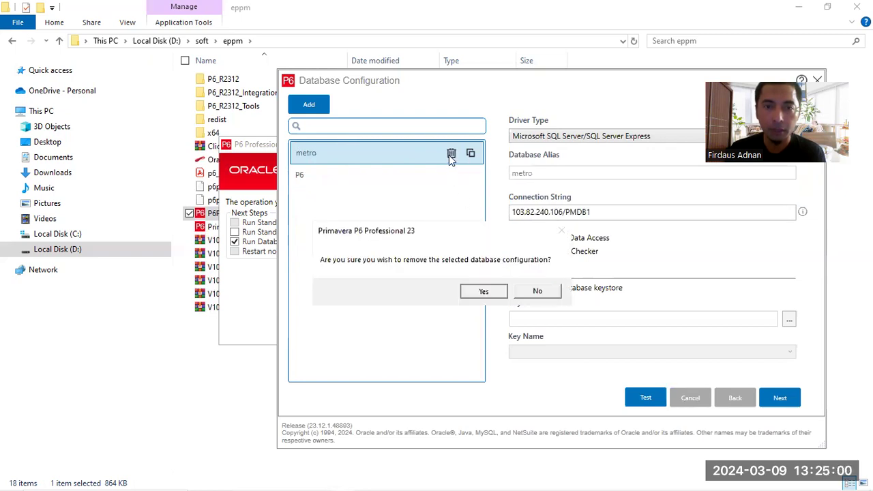
left_click(483, 291)
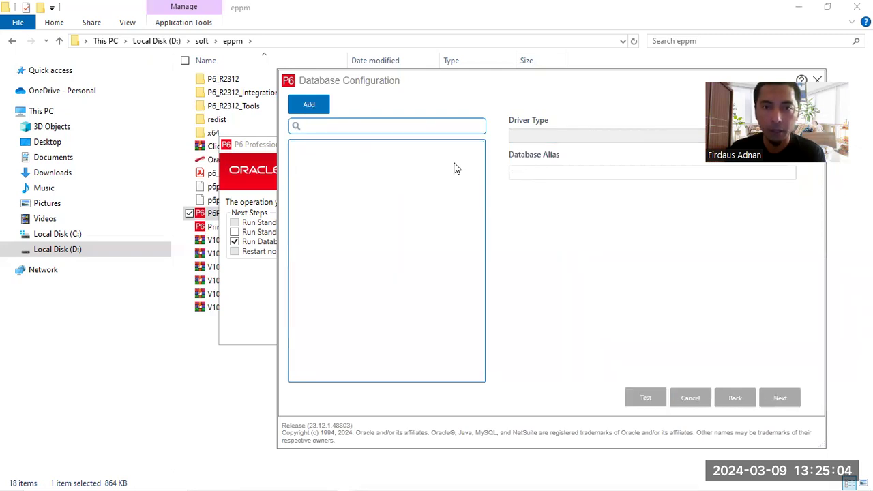
left_click(554, 139)
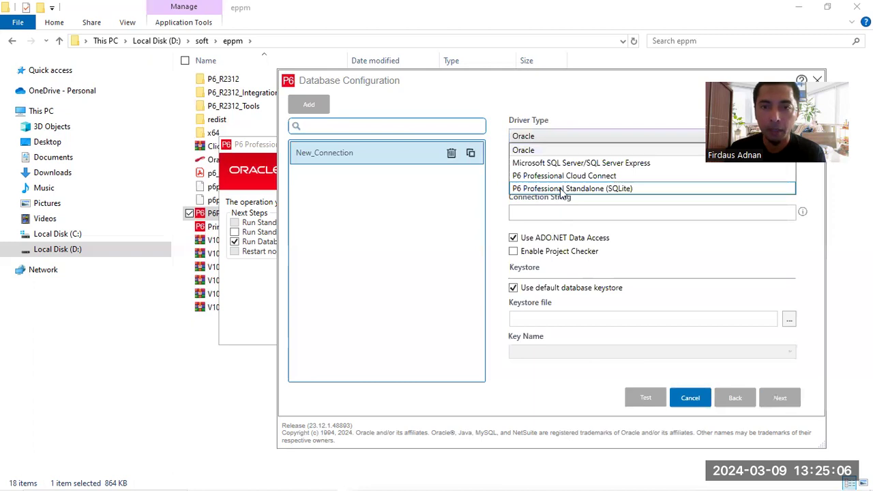
Step: Make the connection Standalone SQLite, aliased 'training', creating a new standalone database
left_click(561, 190)
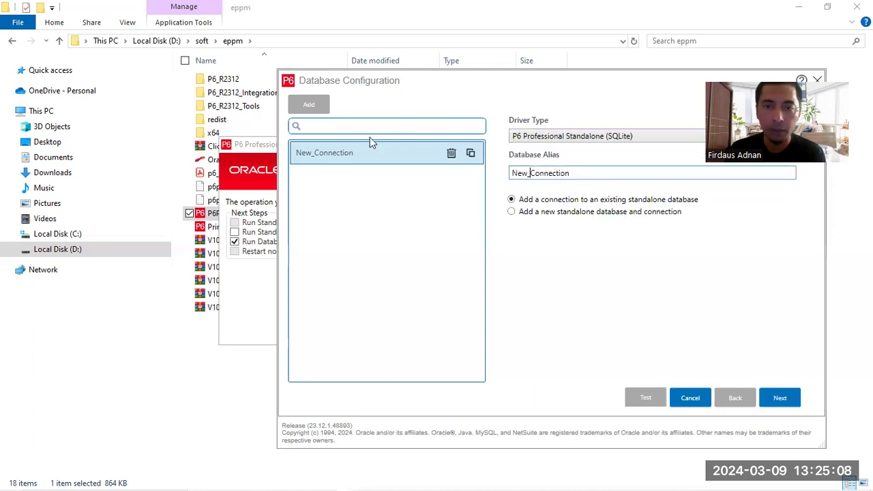
key("ctrl+a")
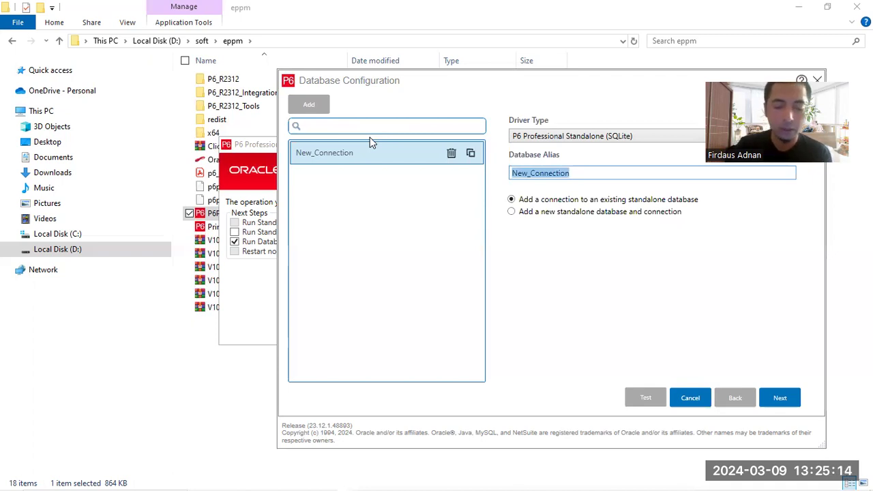
type("d")
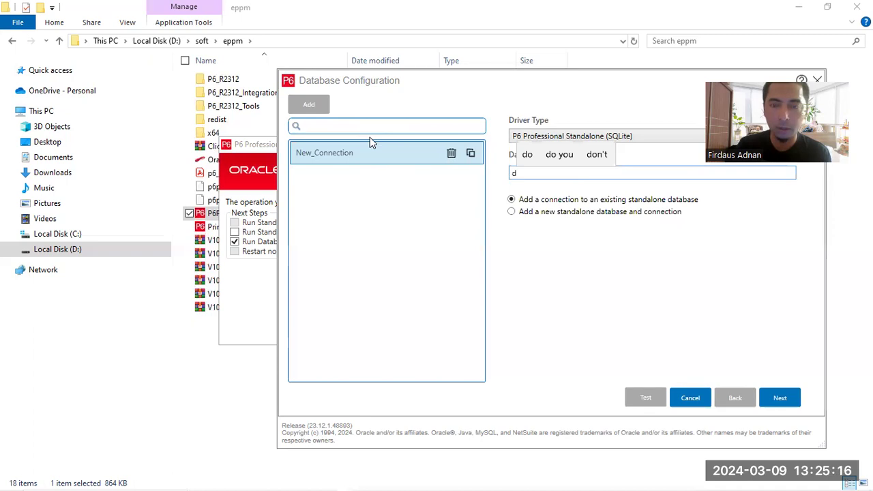
key("BackSpace")
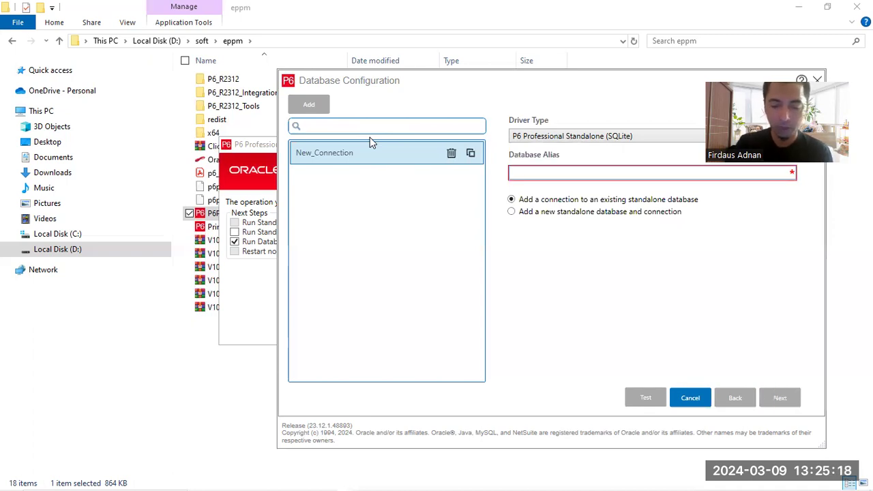
type("trai")
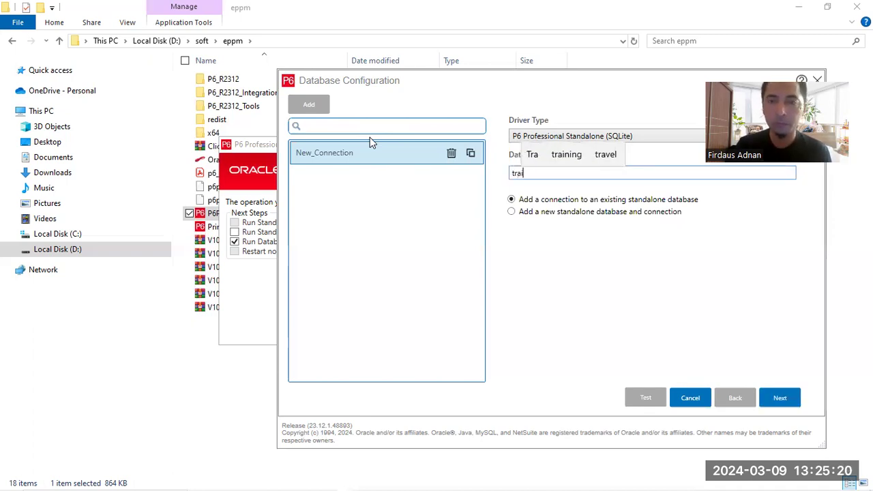
type("ning")
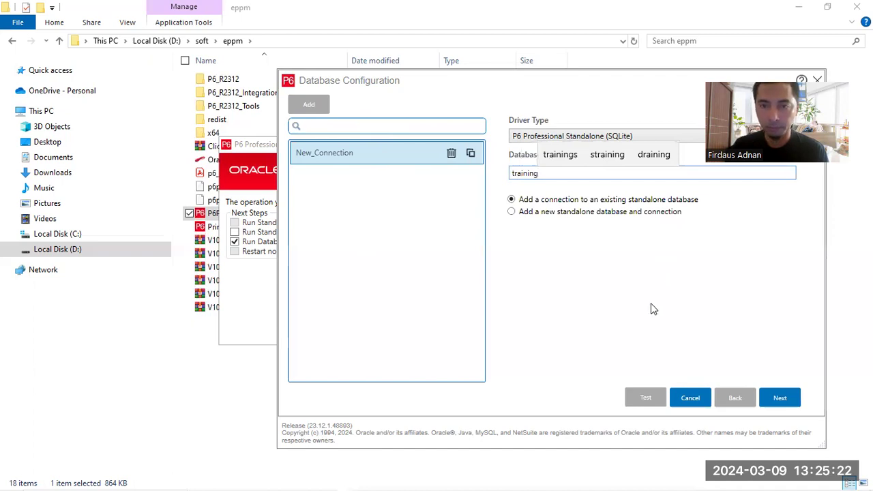
left_click(533, 213)
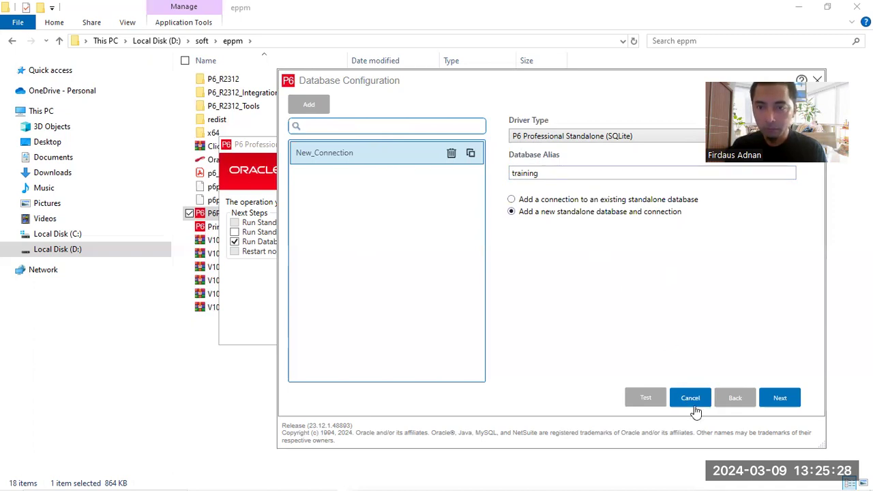
Step: Continue to the admin account page and complete the personal name field
left_click(780, 401)
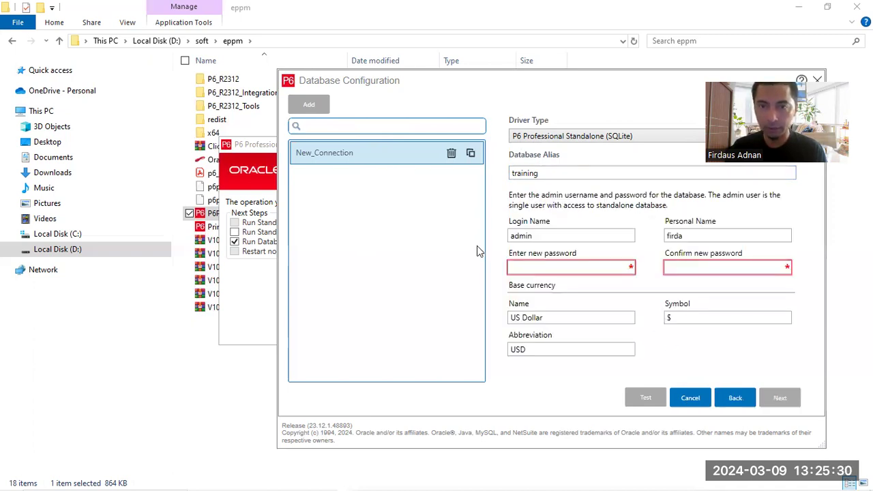
double_click(676, 235)
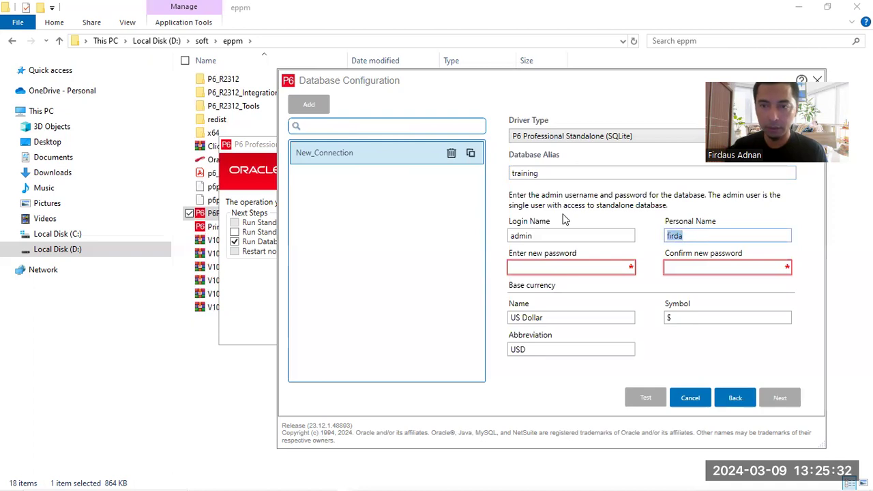
key("Right")
type("u")
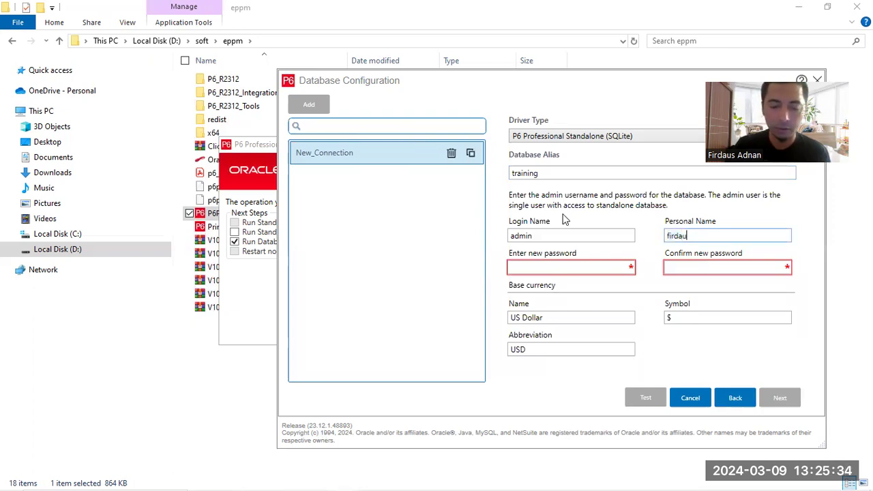
type("s")
Step: Enter and confirm the new admin password, keeping US Dollar as base currency
left_click(549, 269)
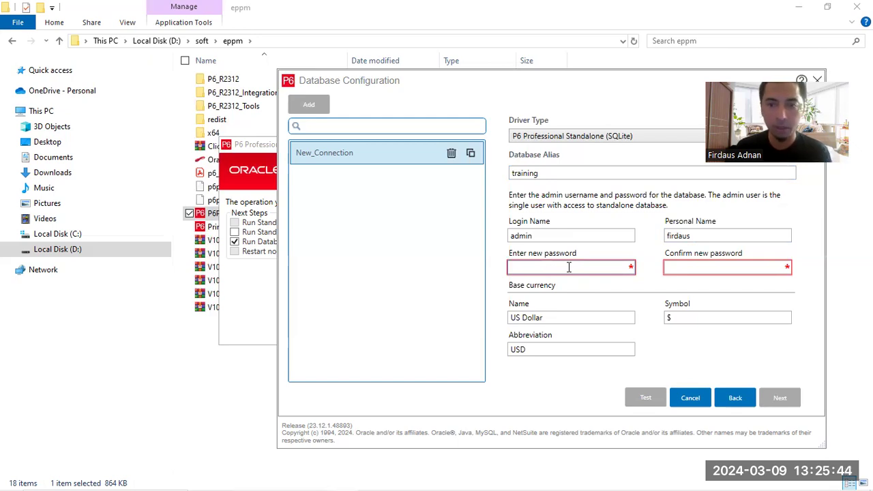
type("*********")
left_click(702, 266)
type("*****")
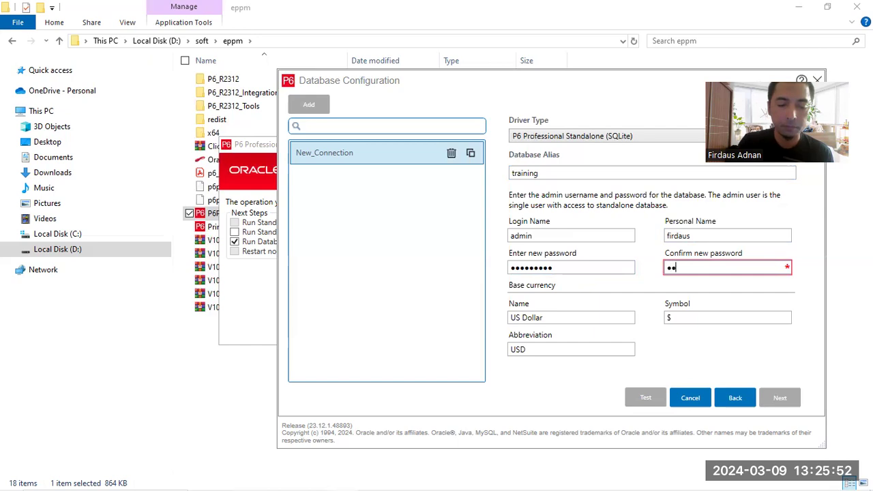
type("****")
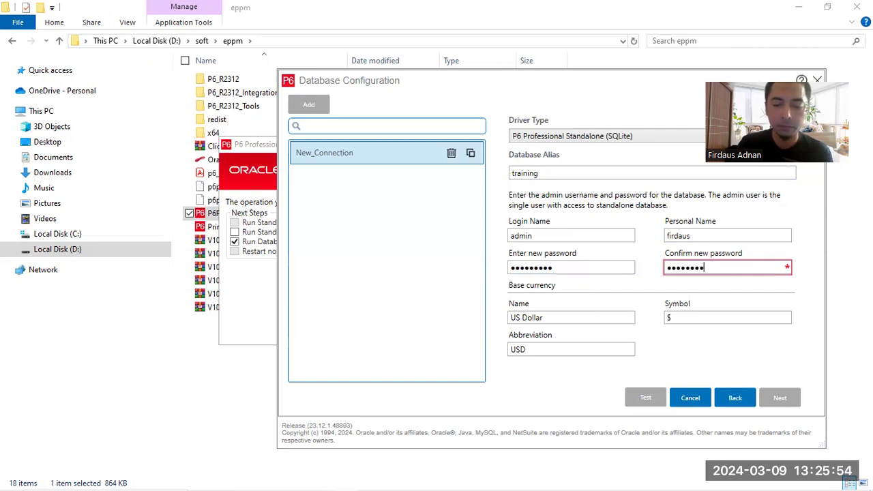
left_click(581, 322)
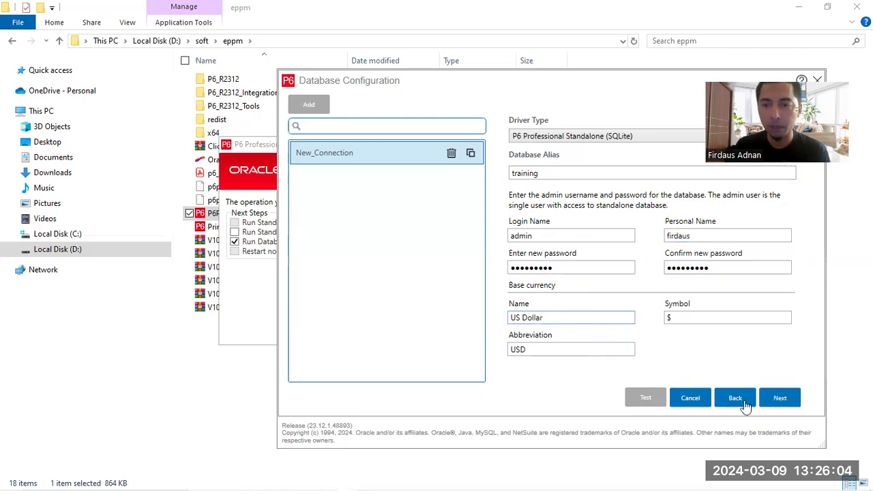
Step: Review the PPMDBSQLite.db location with sample data loaded, and save the database configuration
left_click(780, 398)
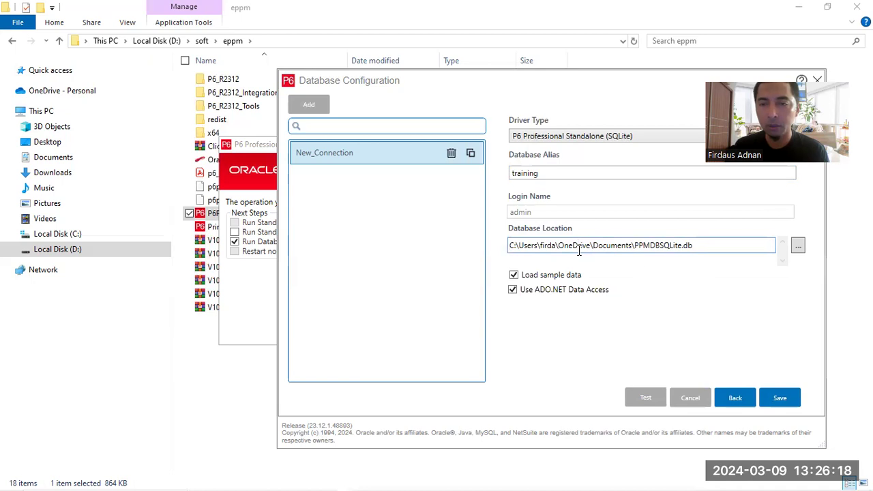
left_click_drag(578, 247, 711, 247)
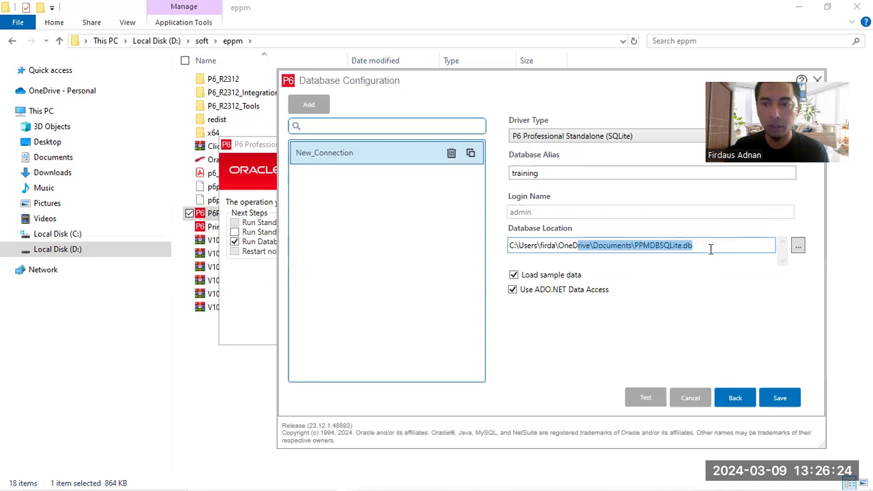
left_click(709, 249)
left_click_drag(697, 246, 633, 246)
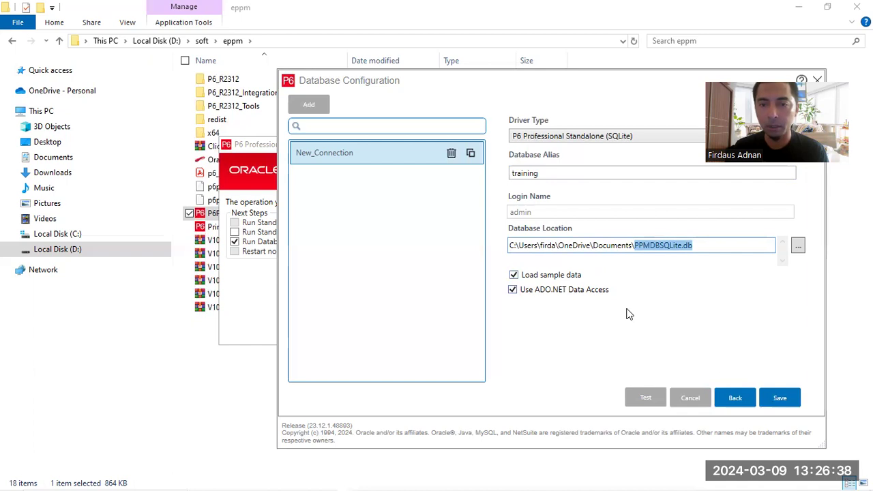
left_click(780, 401)
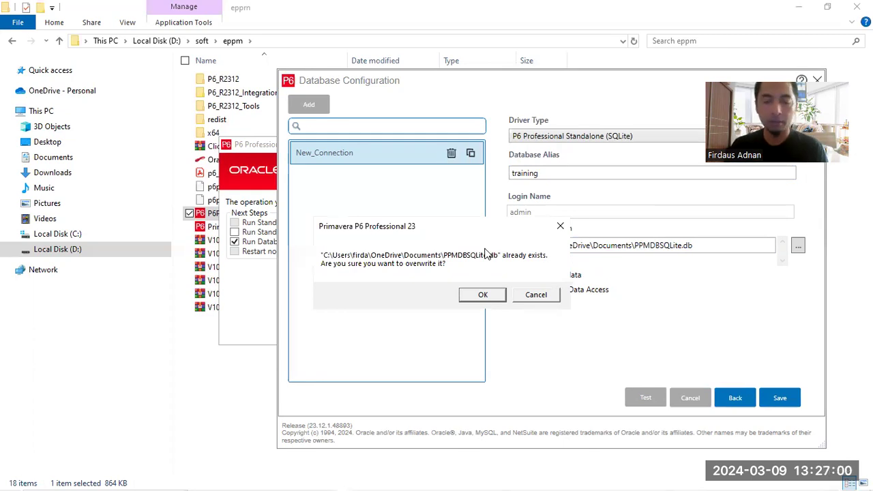
Step: Confirm overwriting PPMDBSQLite.db and close the configuration and setup windows
left_click(470, 297)
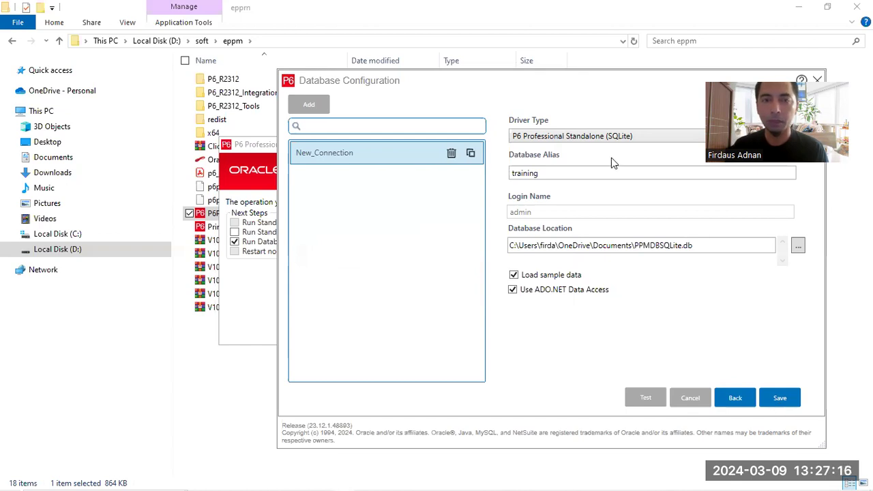
left_click(490, 328)
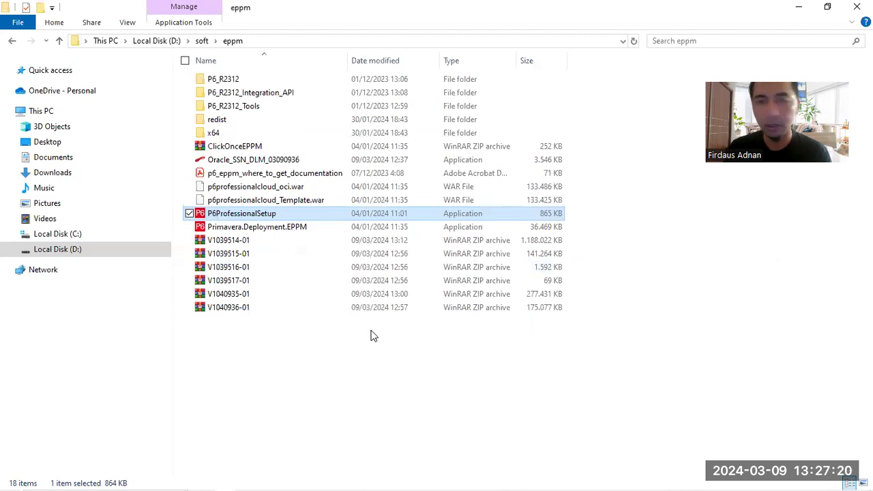
Step: Search Windows for 'prima' and launch P6 Professional 23 (x64)
mouse_move(16, 477)
left_click(58, 479)
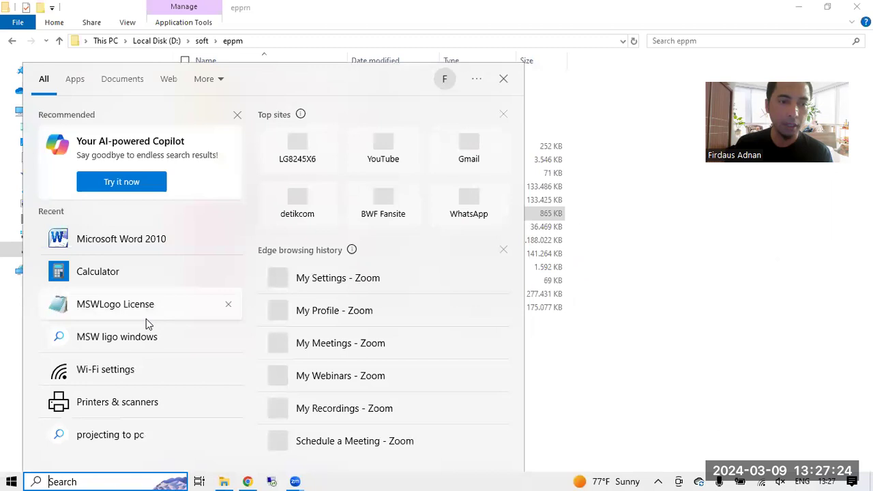
type("pr")
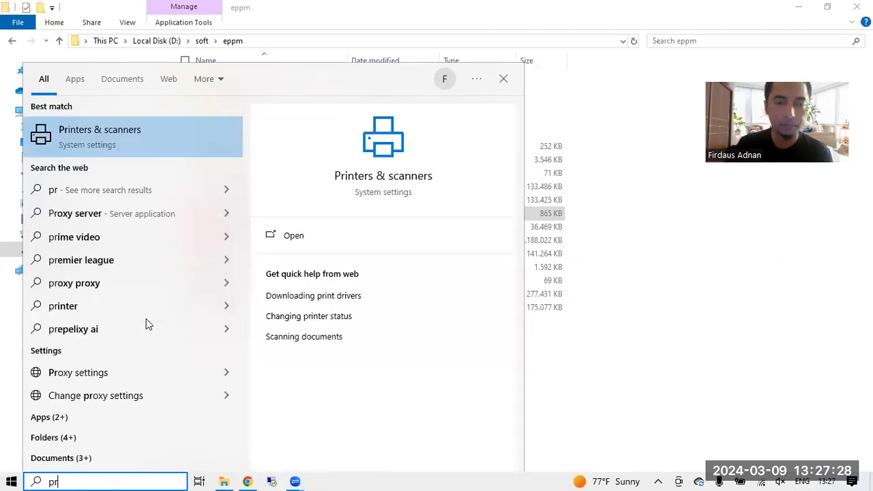
type("ima")
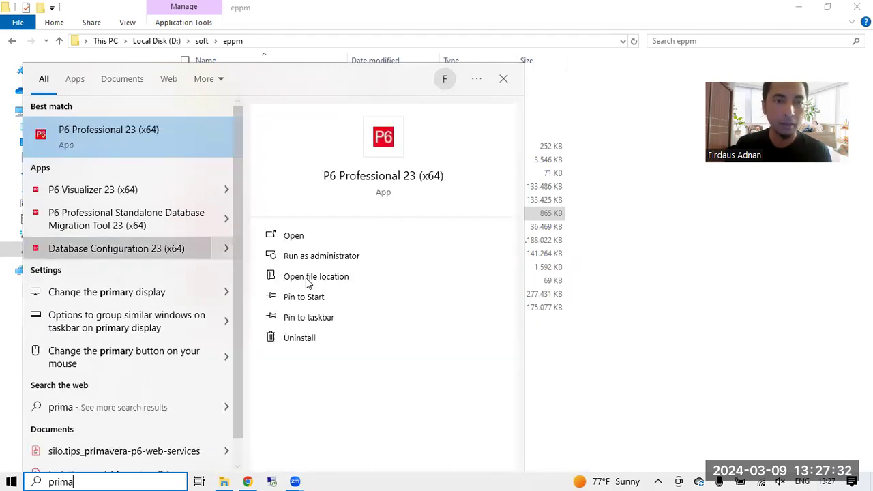
left_click(293, 235)
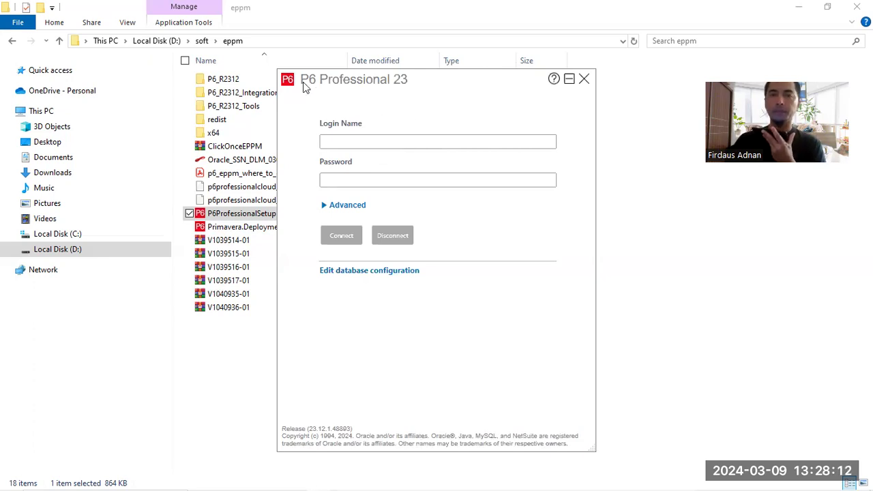
Step: Bring the P6 login window forward and enter login name admin plus the account password
left_click_drag(322, 82, 351, 135)
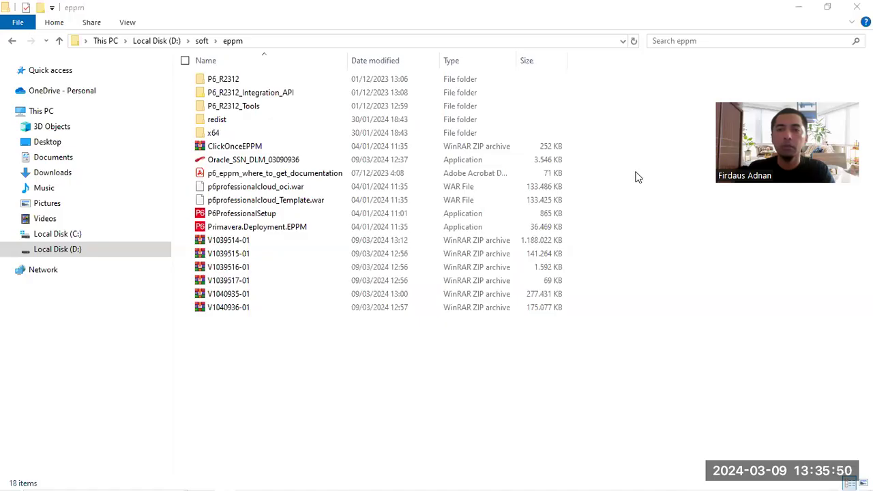
left_click(635, 172)
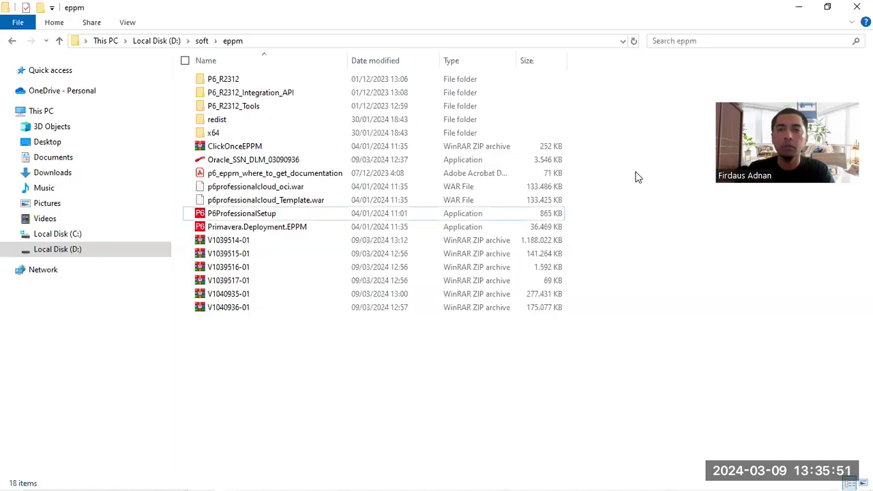
key("alt+Tab")
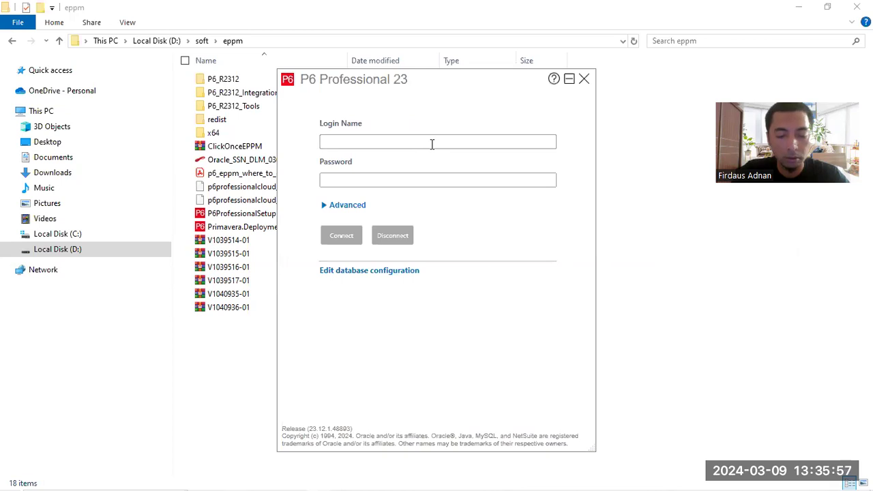
left_click(432, 144)
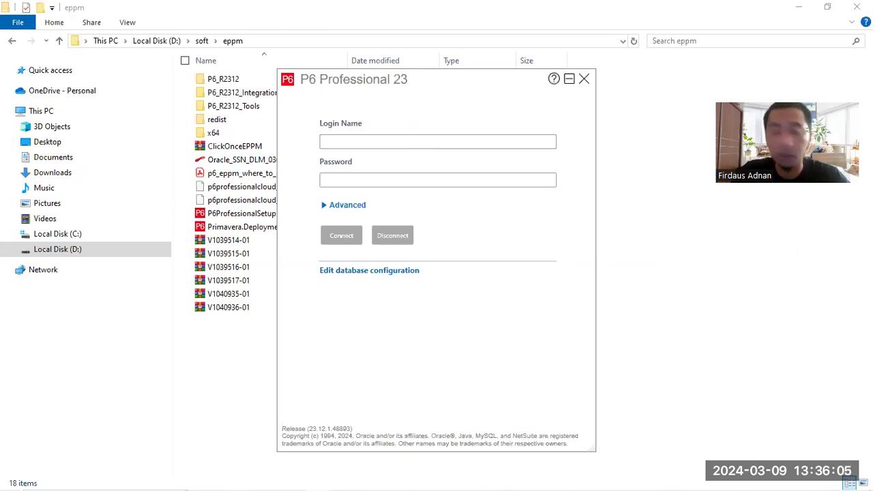
type("admin")
key("Tab")
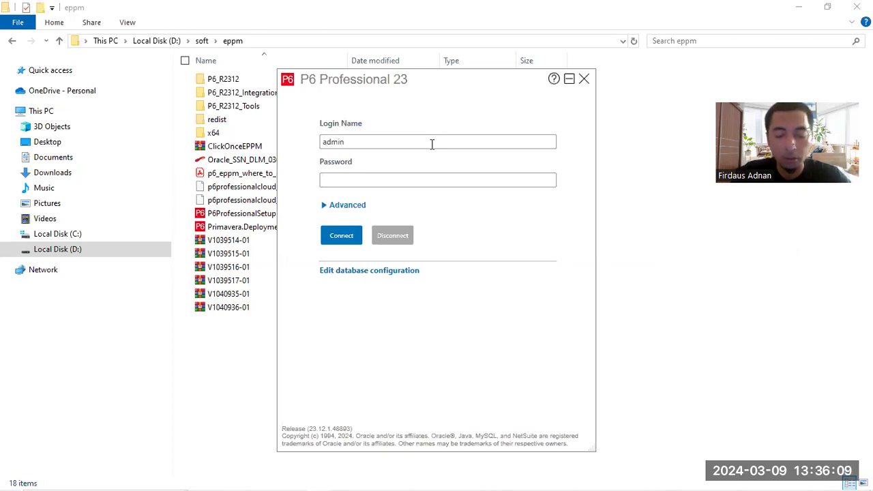
type("admin")
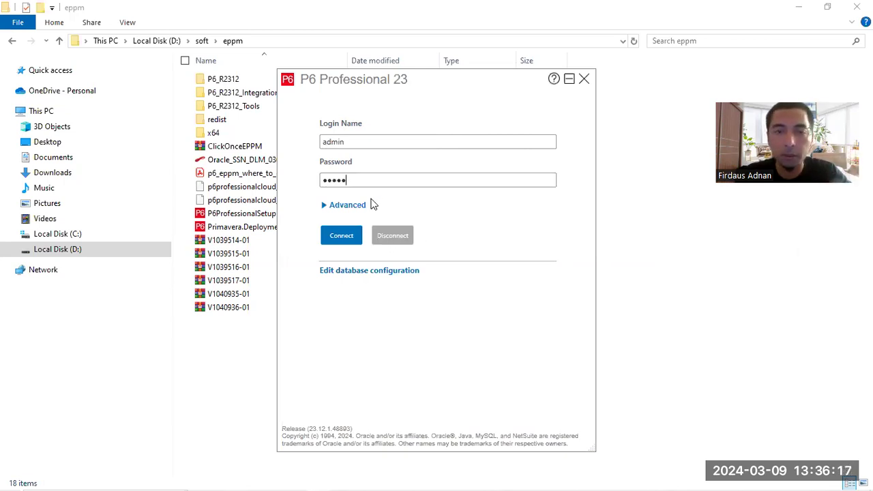
left_click(346, 270)
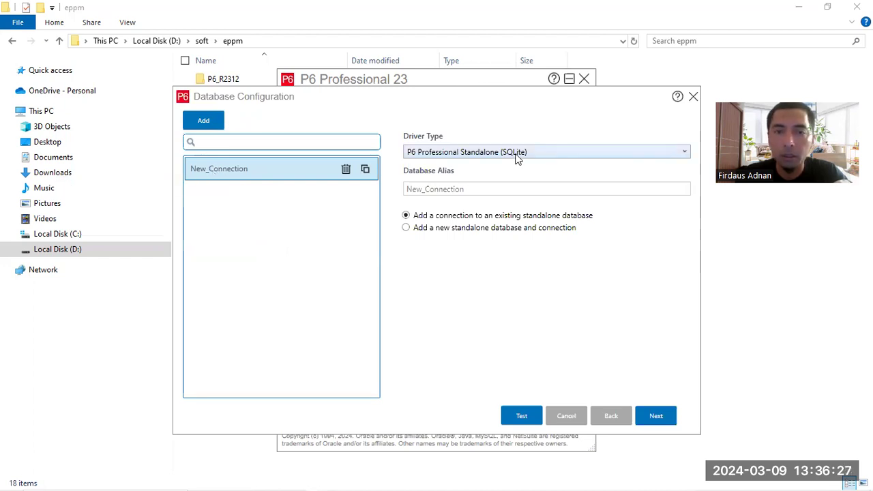
left_click(522, 417)
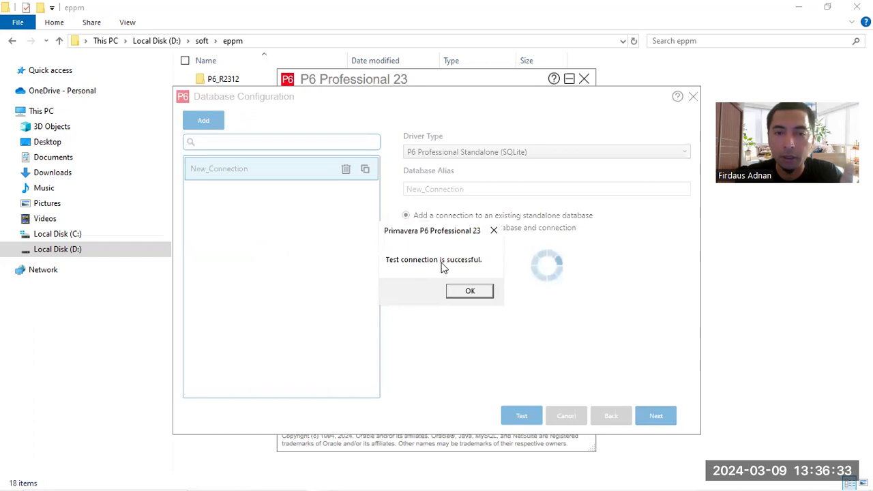
left_click(467, 290)
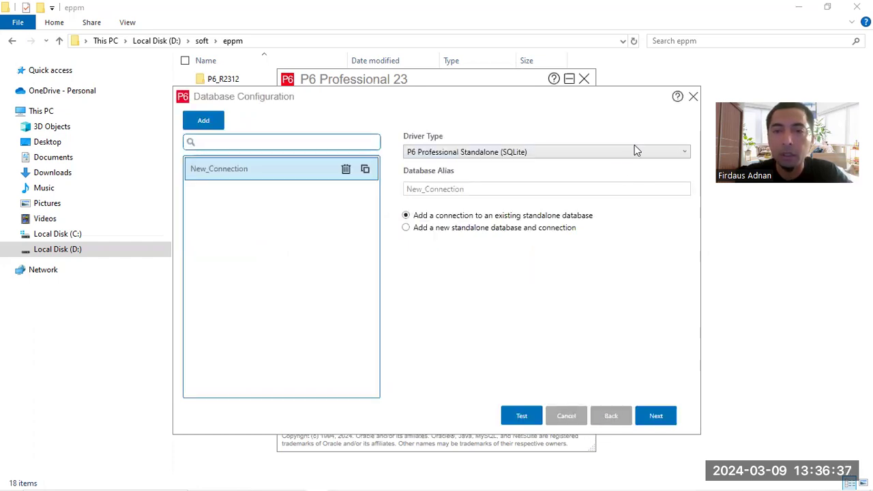
left_click(692, 96)
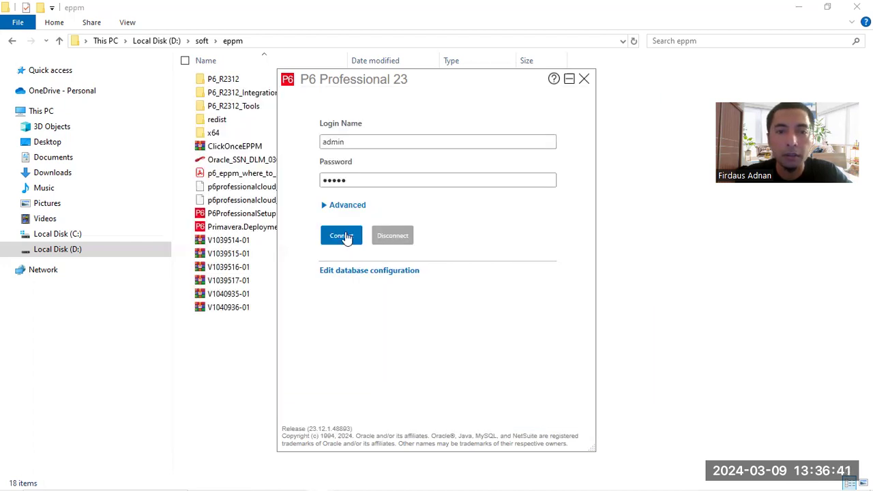
Step: Connect as admin and dismiss the Admin Preferences industry-not-selected warning
left_click(346, 237)
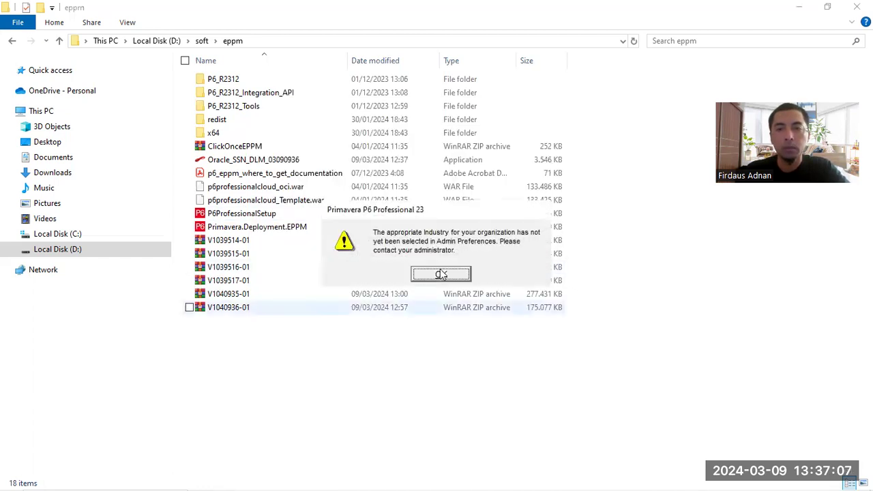
key("Return")
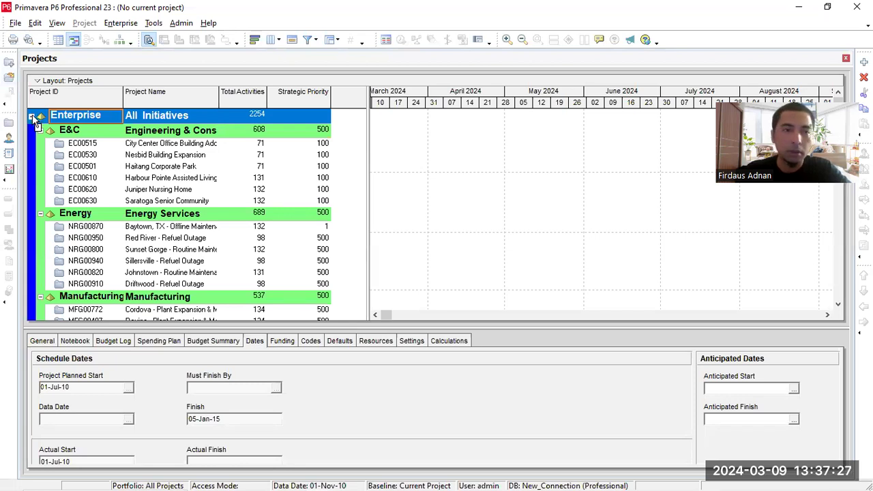
Step: Collapse the E&C, Energy, Manufacturing, ProdDev, Corporate and IT groups in the Projects tree
left_click(40, 130)
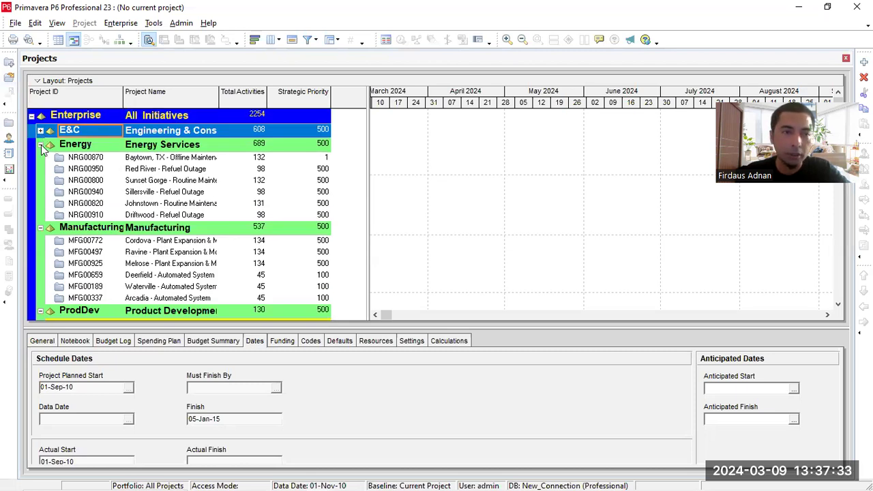
left_click(41, 146)
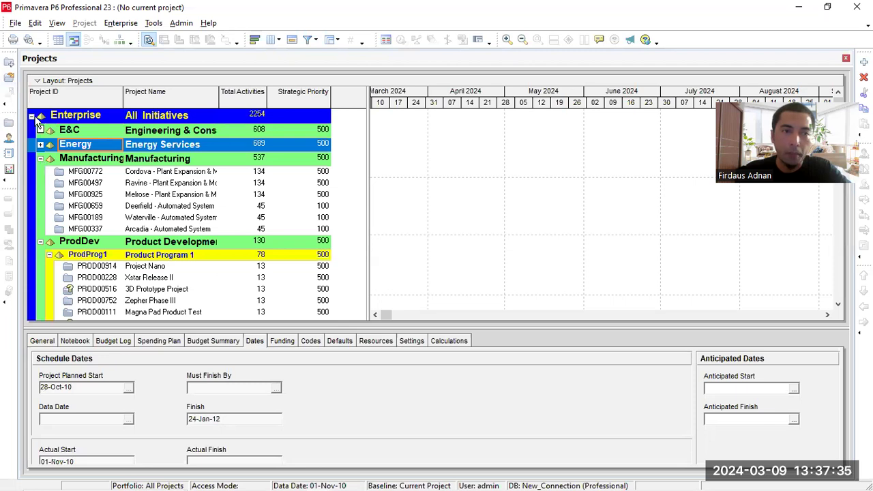
left_click(32, 116)
left_click(32, 116)
left_click(40, 158)
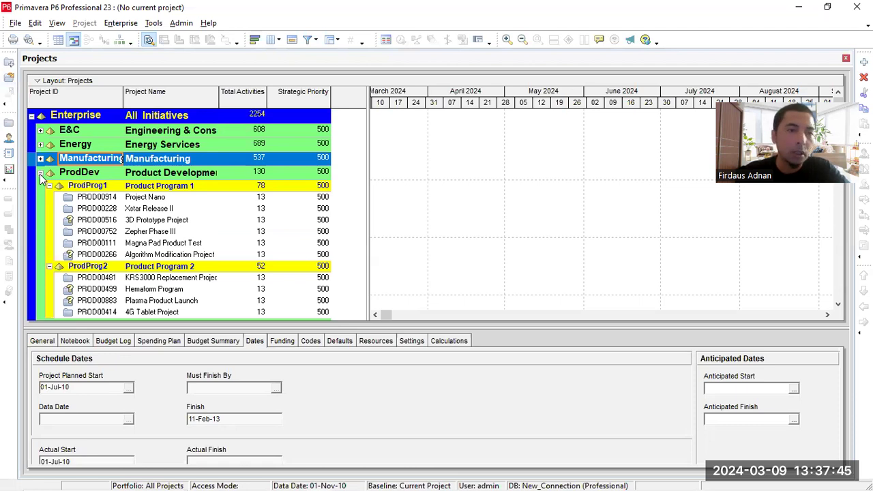
left_click(41, 173)
left_click(41, 187)
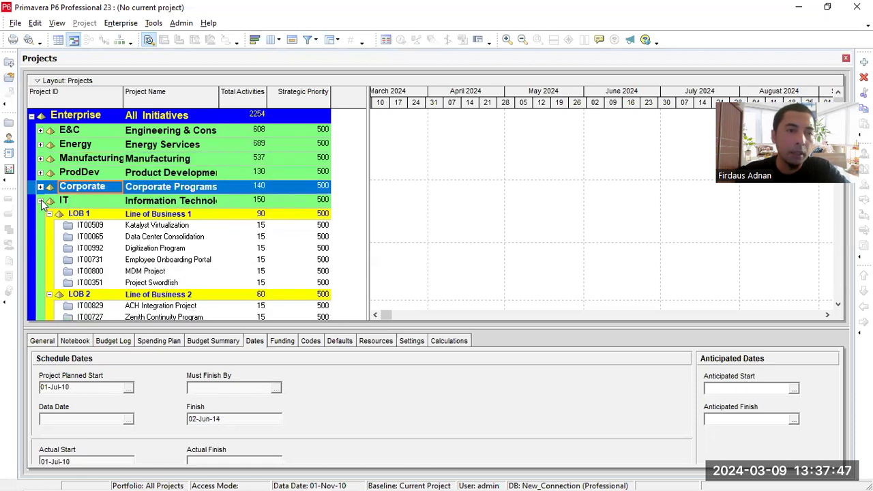
left_click(40, 200)
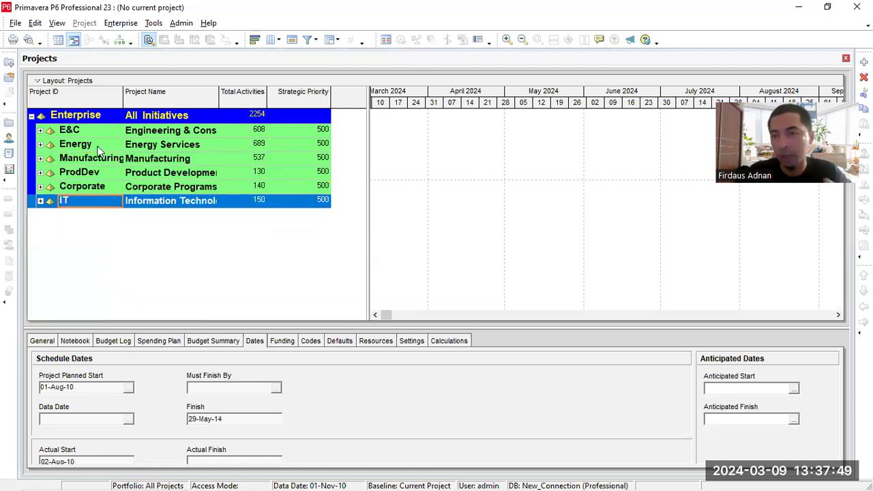